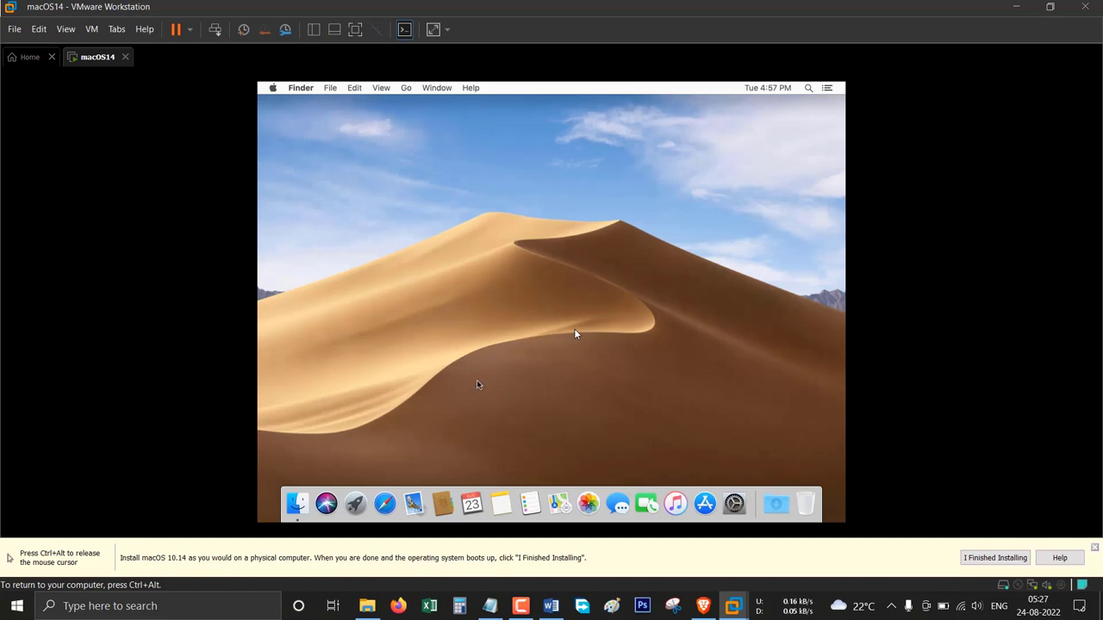
# Step: View the macOS version and hardware overview in About This Mac, and close its window
pyautogui.click(832, 92)
pyautogui.click(512, 211)
pyautogui.click(273, 89)
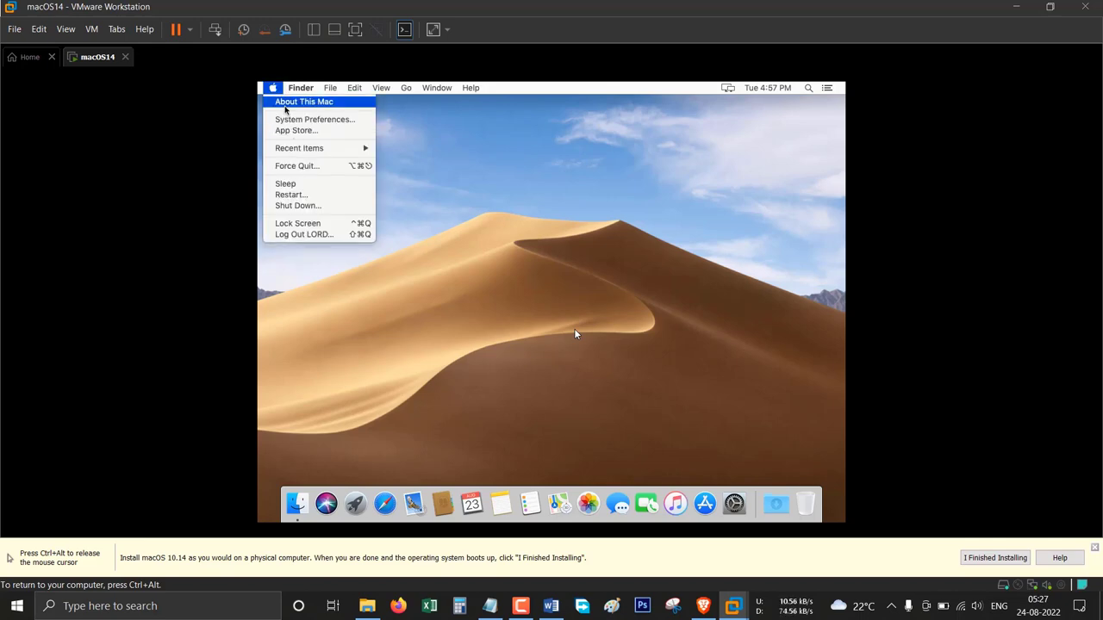
pyautogui.click(285, 109)
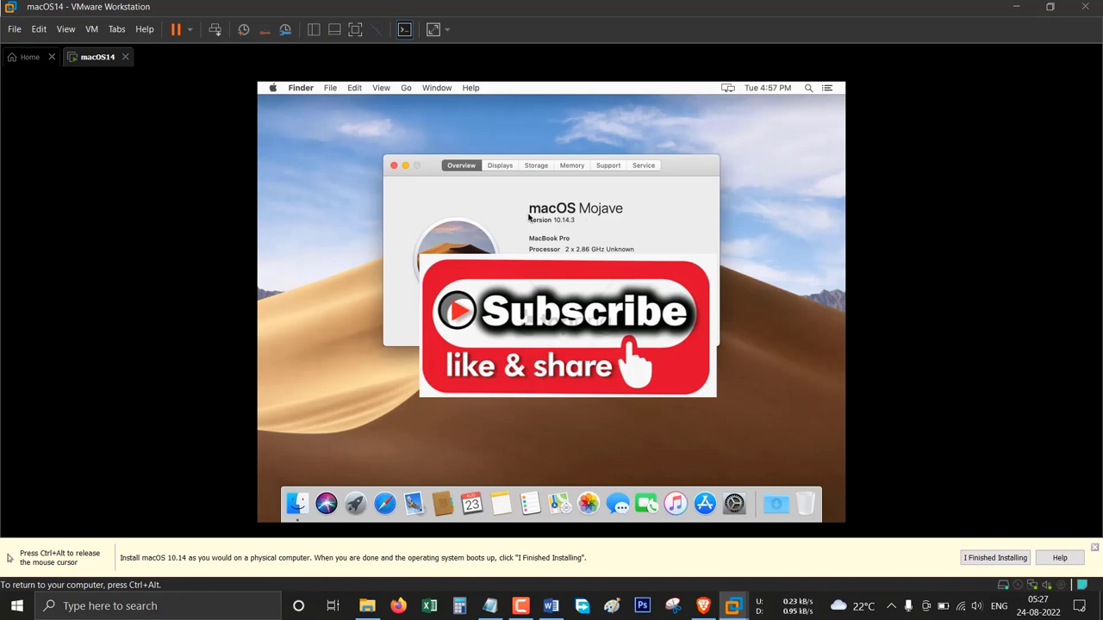
pyautogui.click(394, 166)
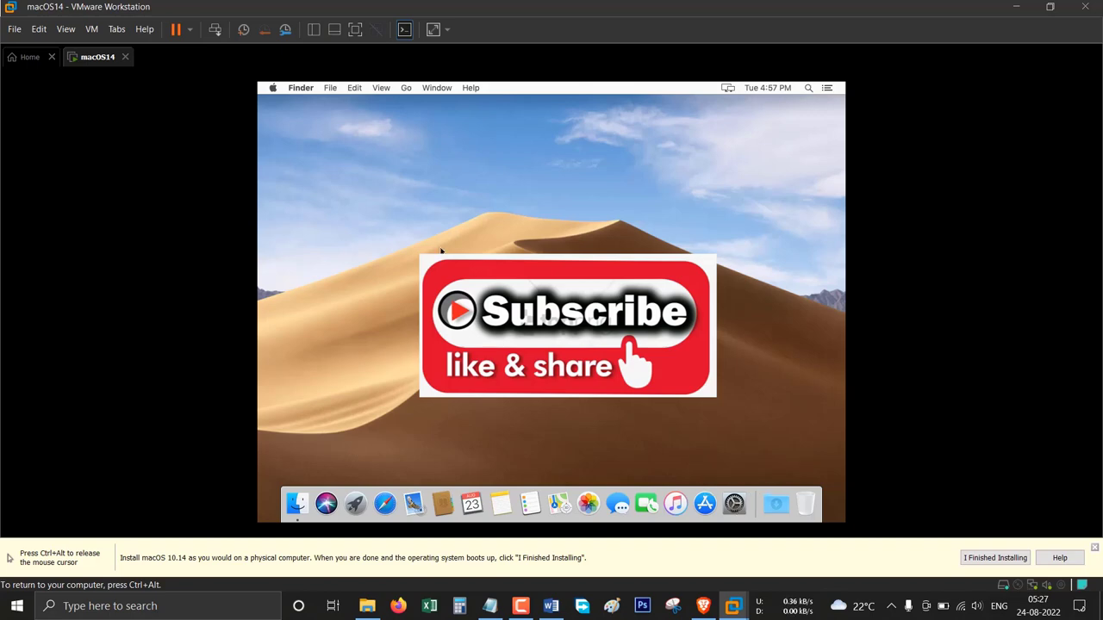
# Step: Release the cursor from the guest and mount the VMware Tools installer in the macOS14 virtual machine
pyautogui.hotkey('ctrl', 'alt')
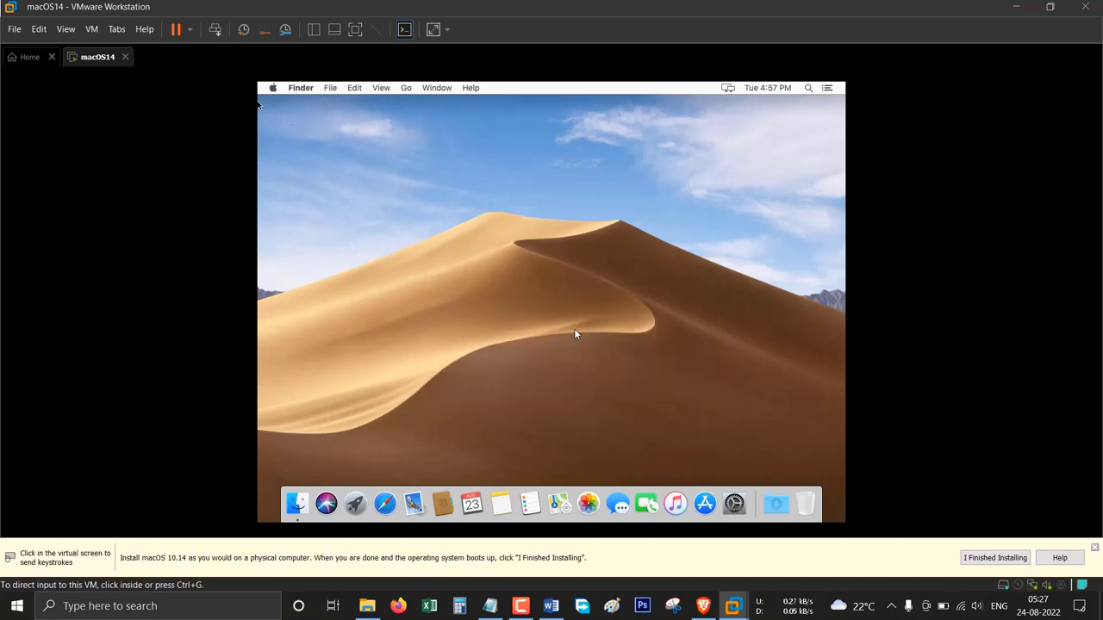
pyautogui.click(92, 29)
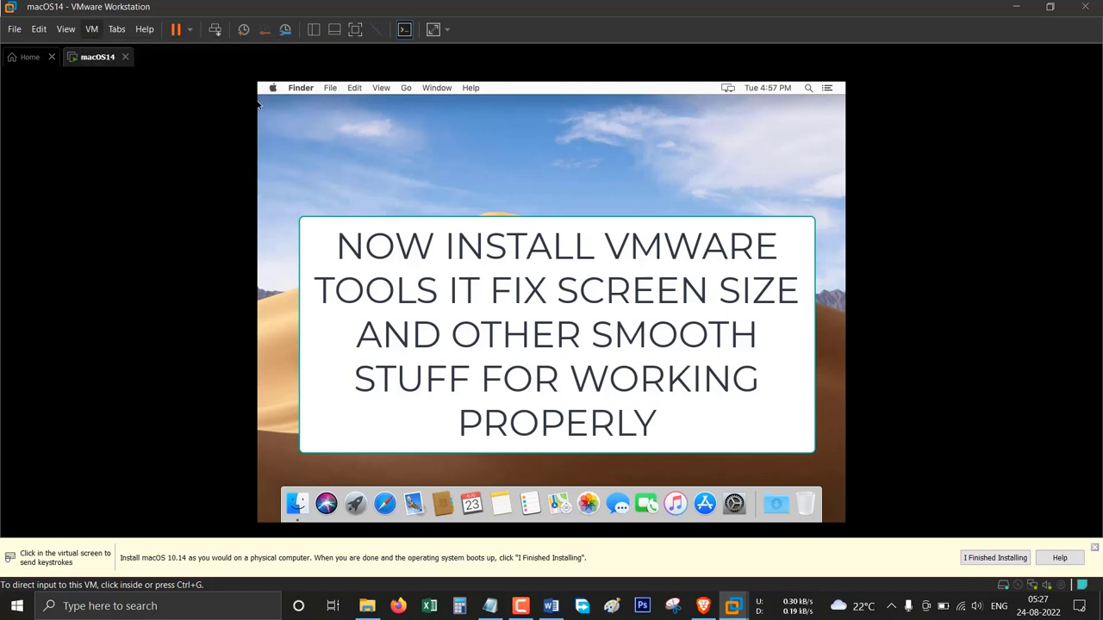
pyautogui.click(116, 29)
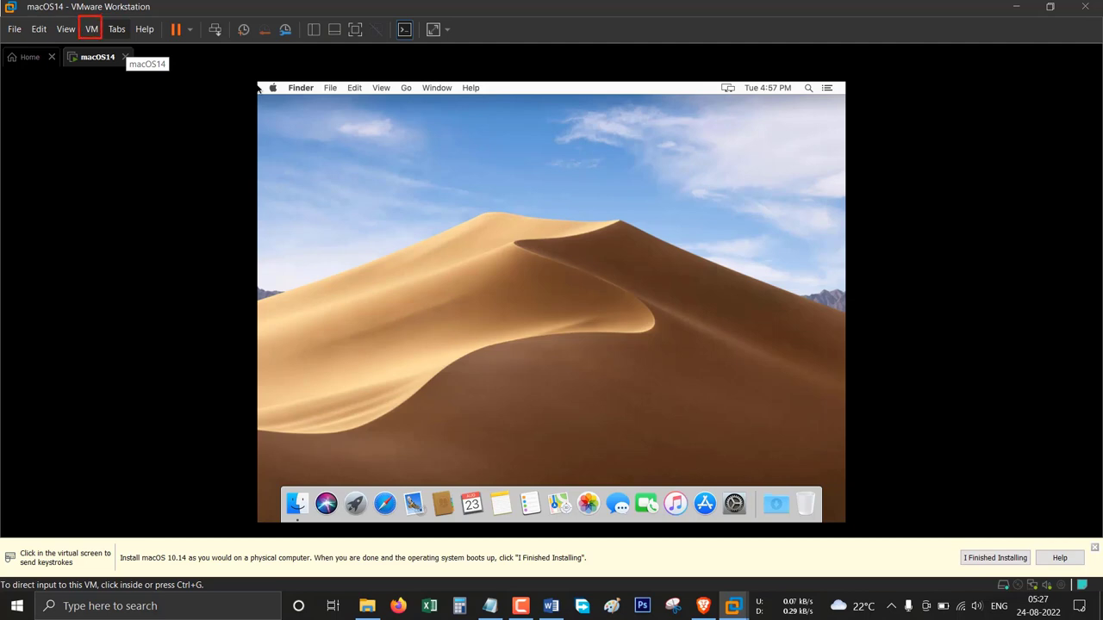
pyautogui.click(89, 29)
pyautogui.moveTo(118, 161)
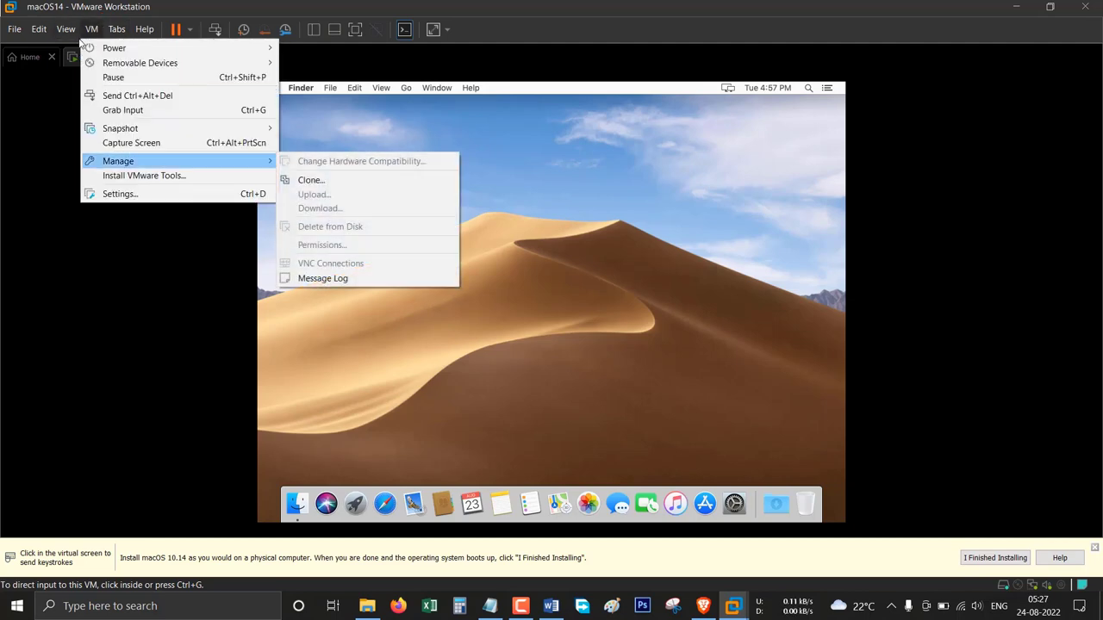
pyautogui.moveTo(197, 169); pyautogui.dragTo(95, 182)
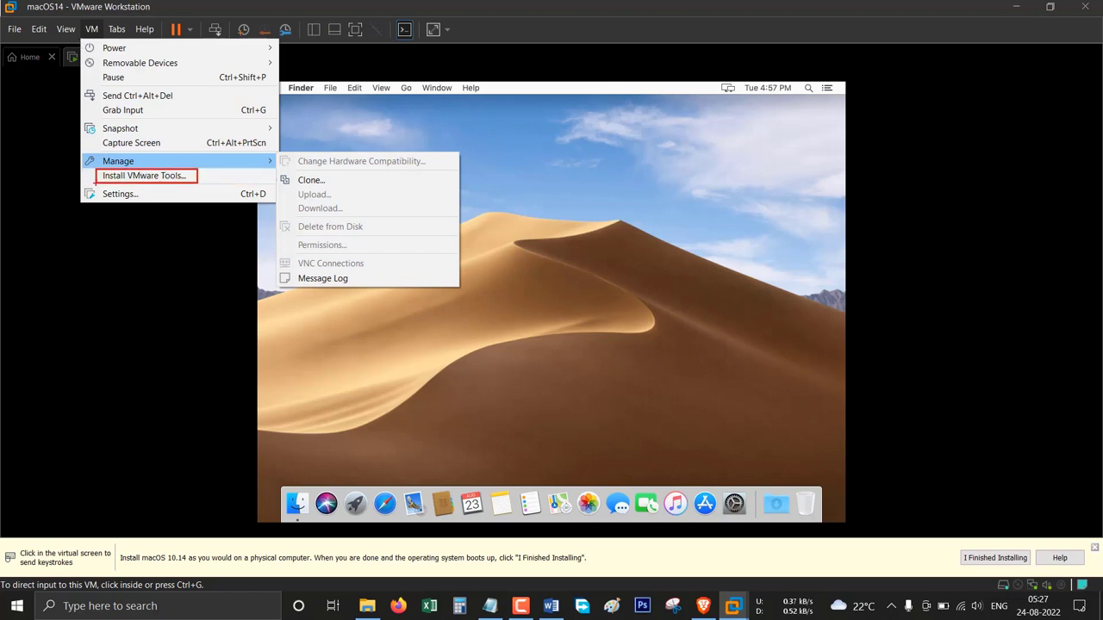
pyautogui.click(138, 176)
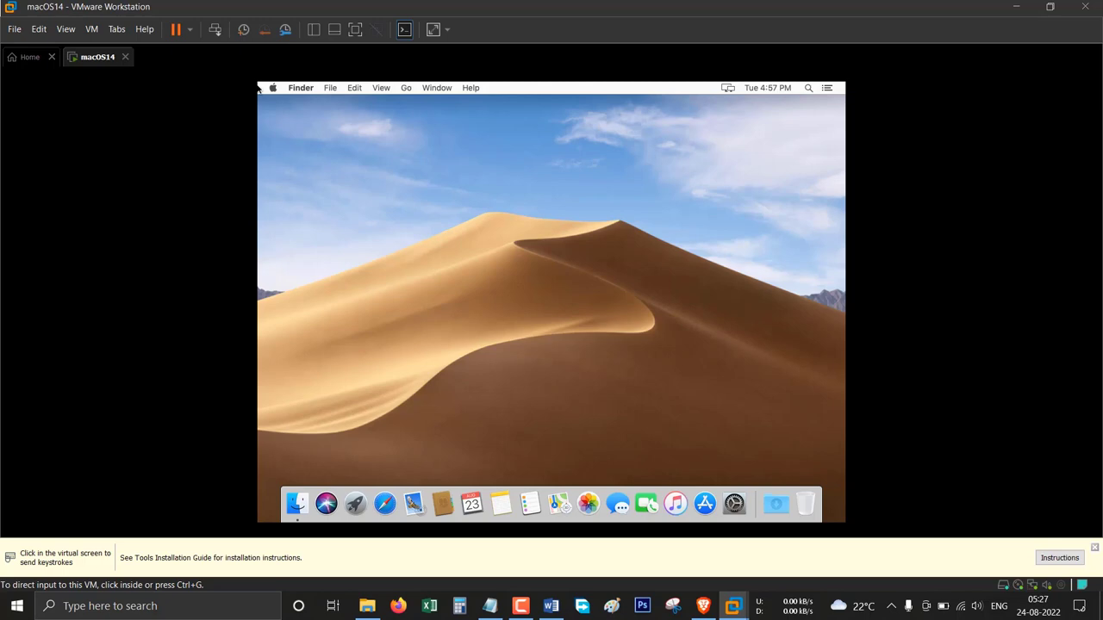
pyautogui.click(327, 162)
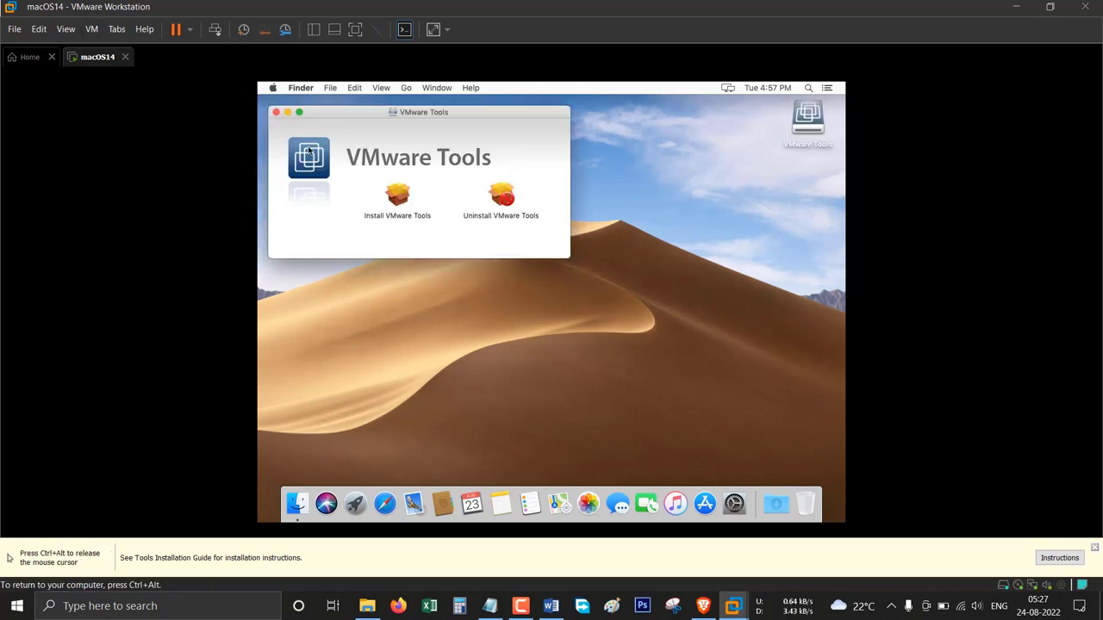
# Step: Run the VMware Tools installer as a standard installation and authorize it with the account password
pyautogui.click(398, 200)
pyautogui.doubleClick(398, 200)
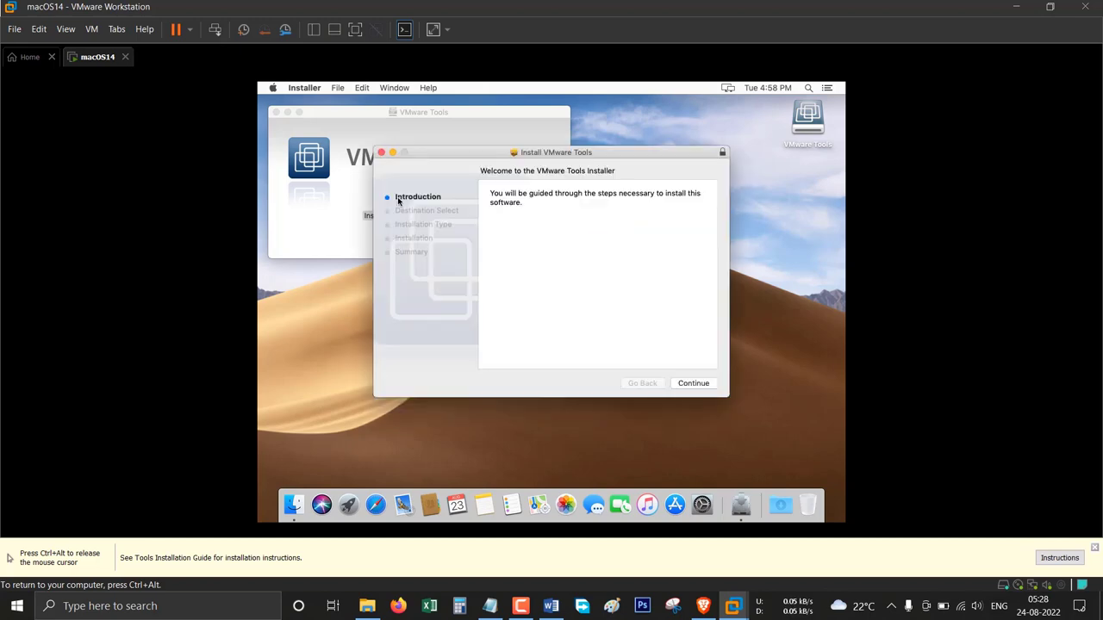
pyautogui.click(700, 383)
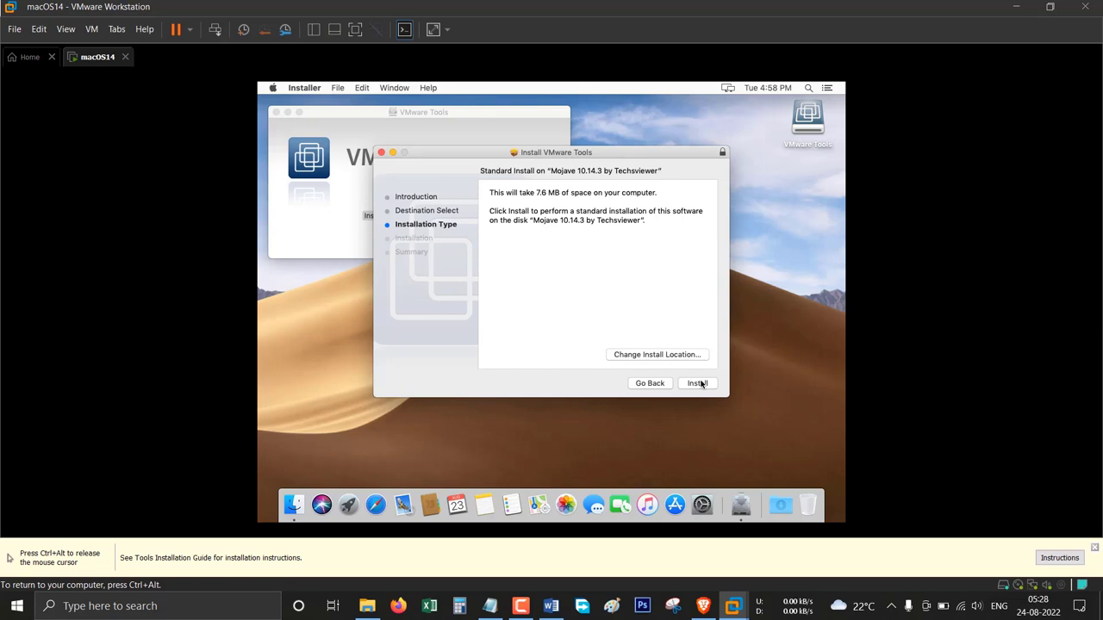
pyautogui.click(698, 383)
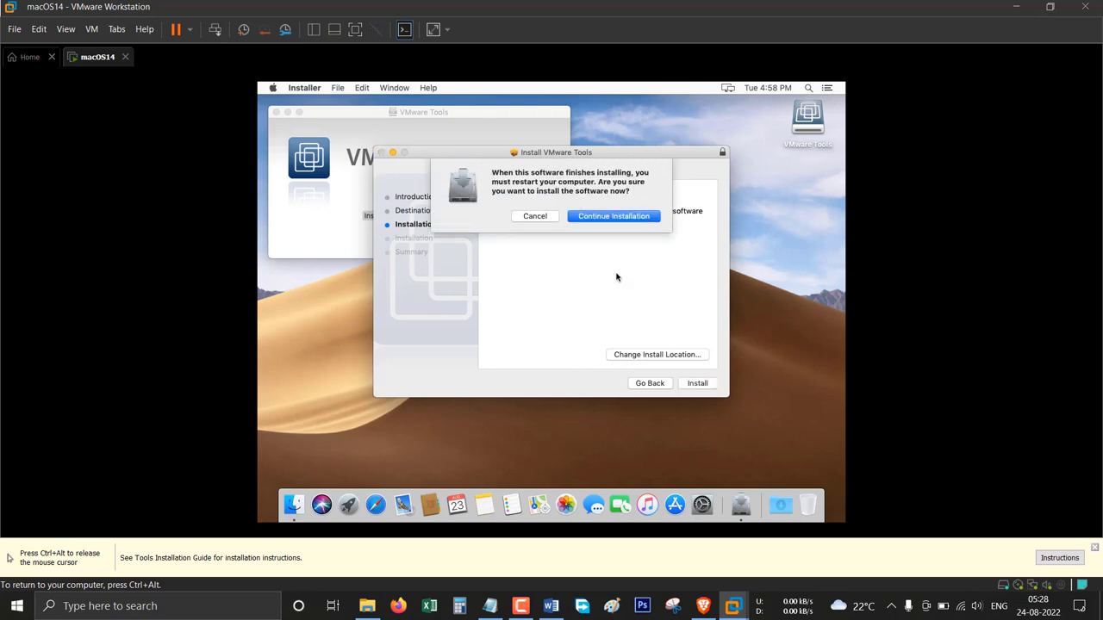
pyautogui.click(609, 217)
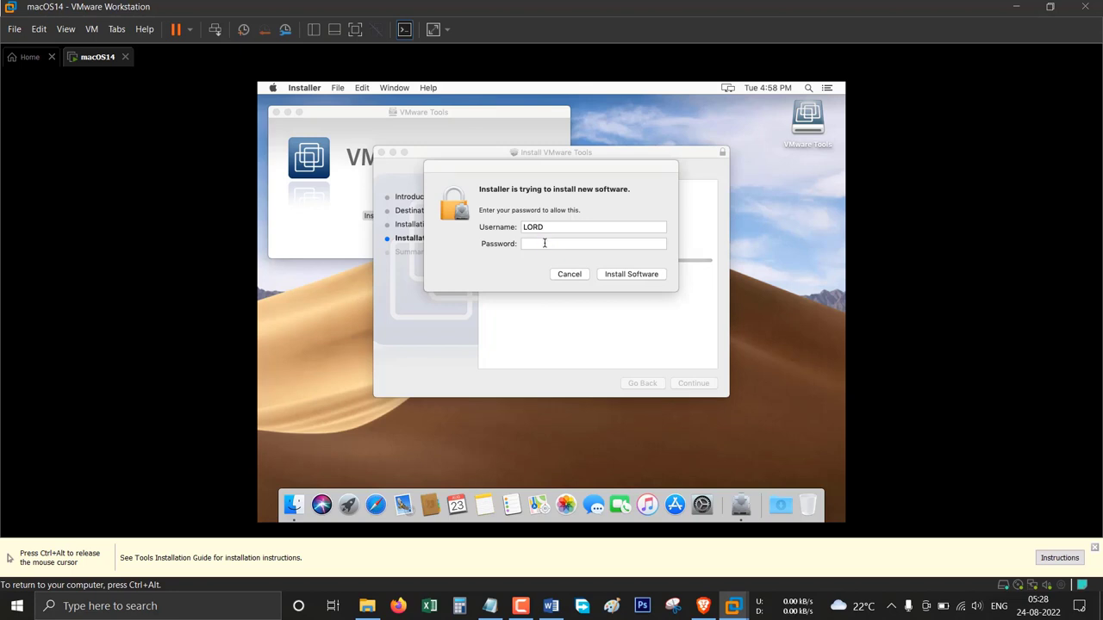
pyautogui.write('****')
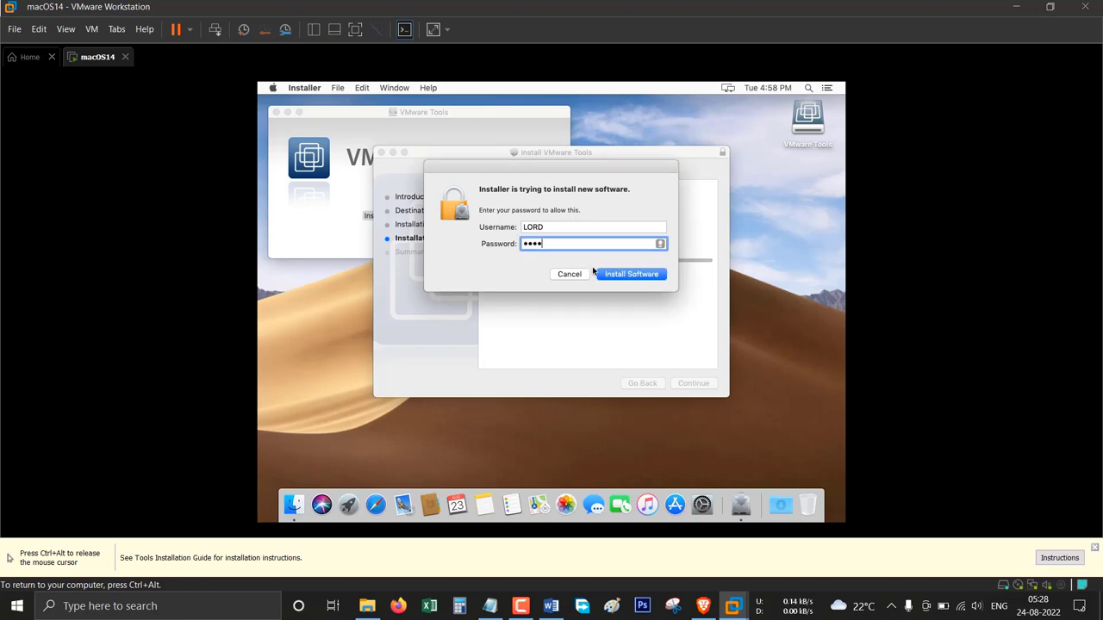
pyautogui.click(621, 274)
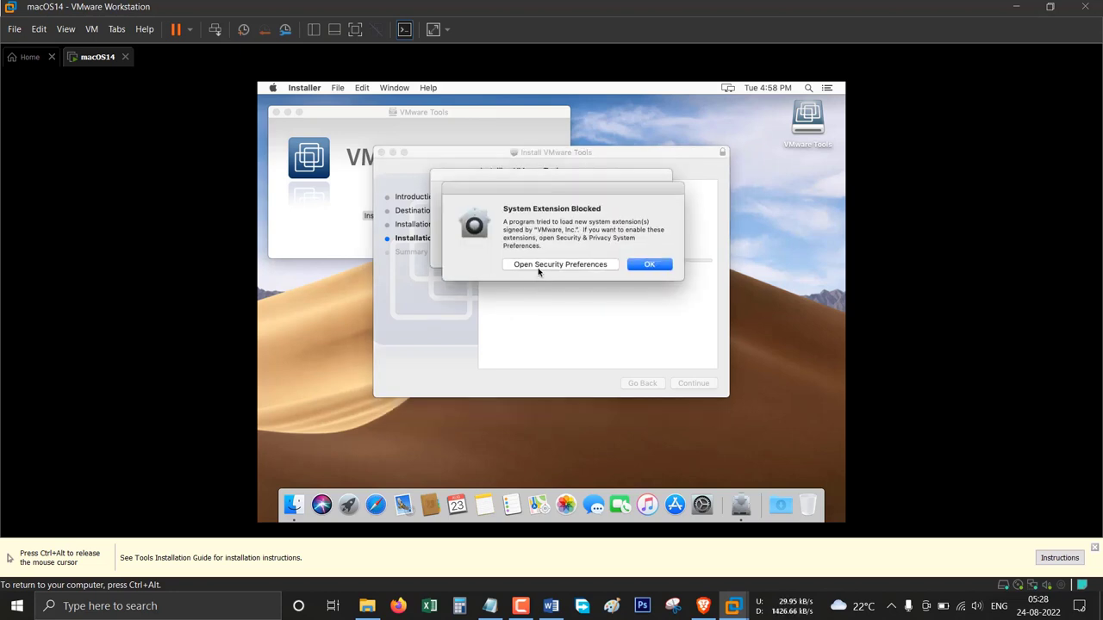
# Step: Unlock the Security & Privacy preferences with the account password and allow the blocked system software from VMware, Inc
pyautogui.click(539, 266)
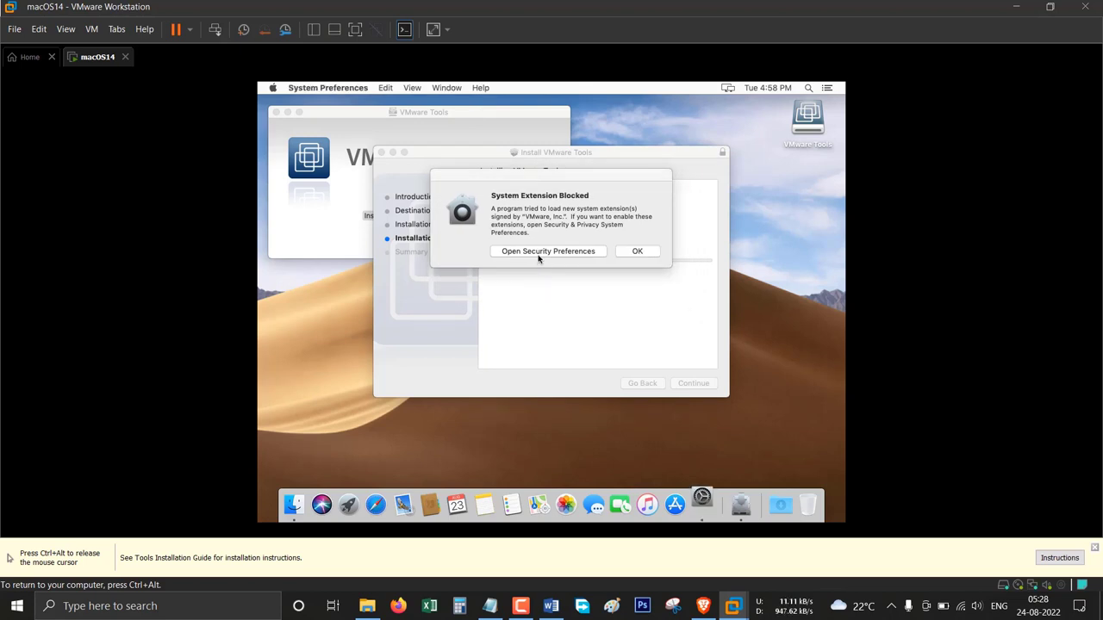
pyautogui.click(539, 255)
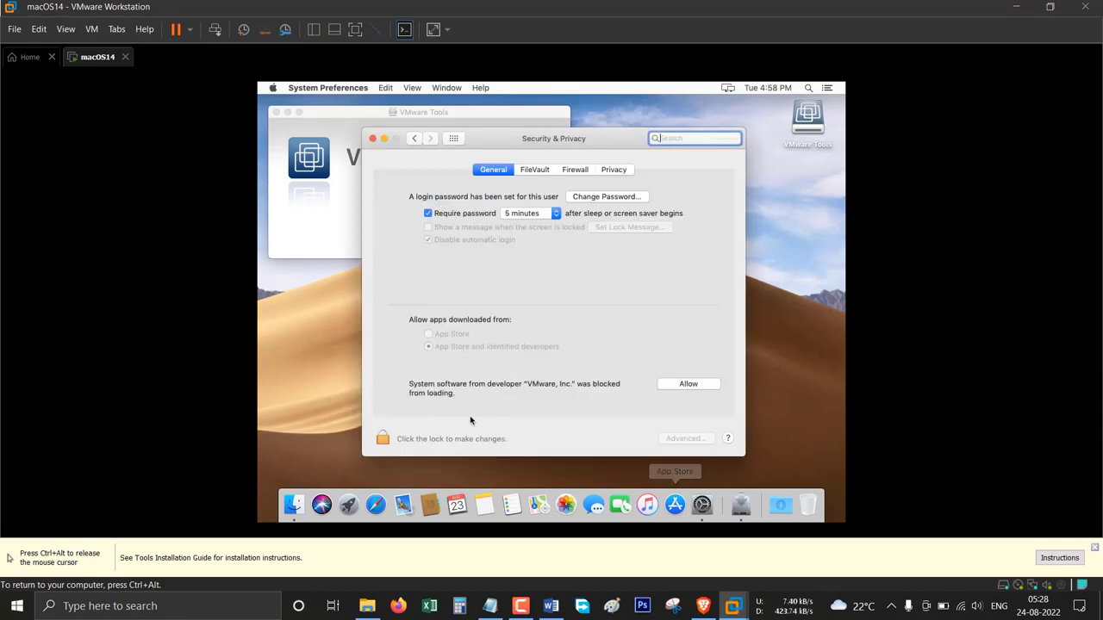
pyautogui.click(382, 439)
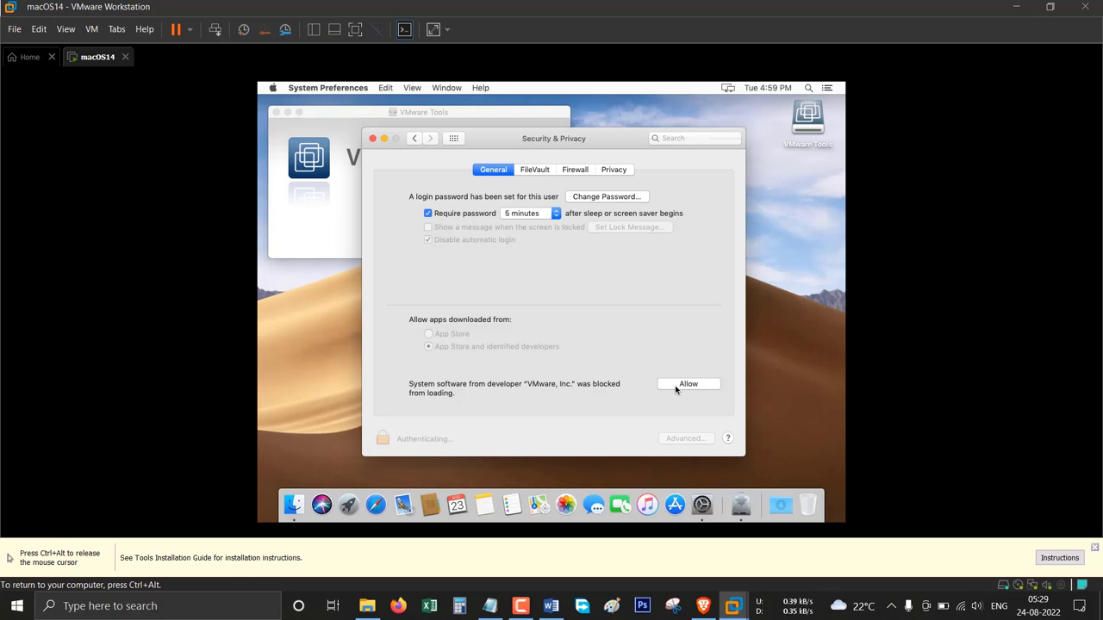
pyautogui.write('••')
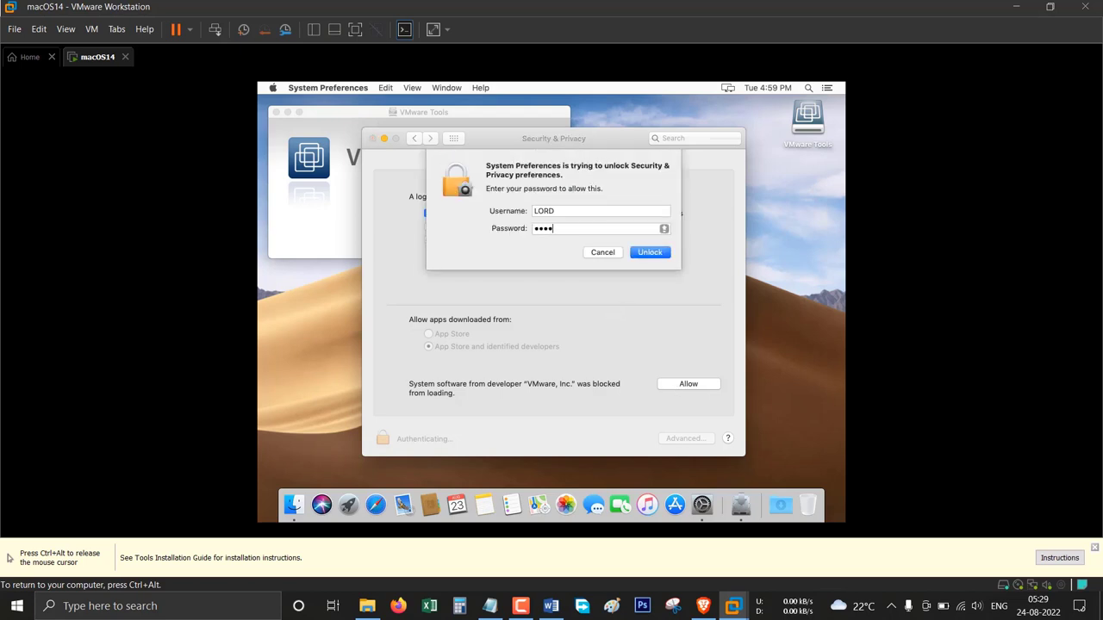
pyautogui.click(650, 253)
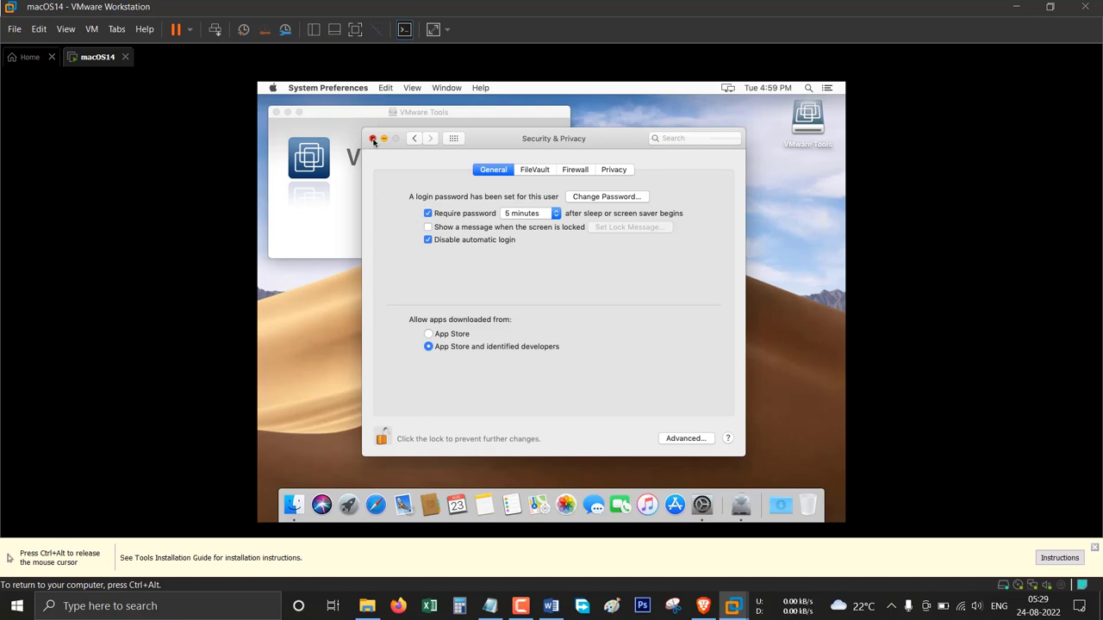
pyautogui.click(372, 139)
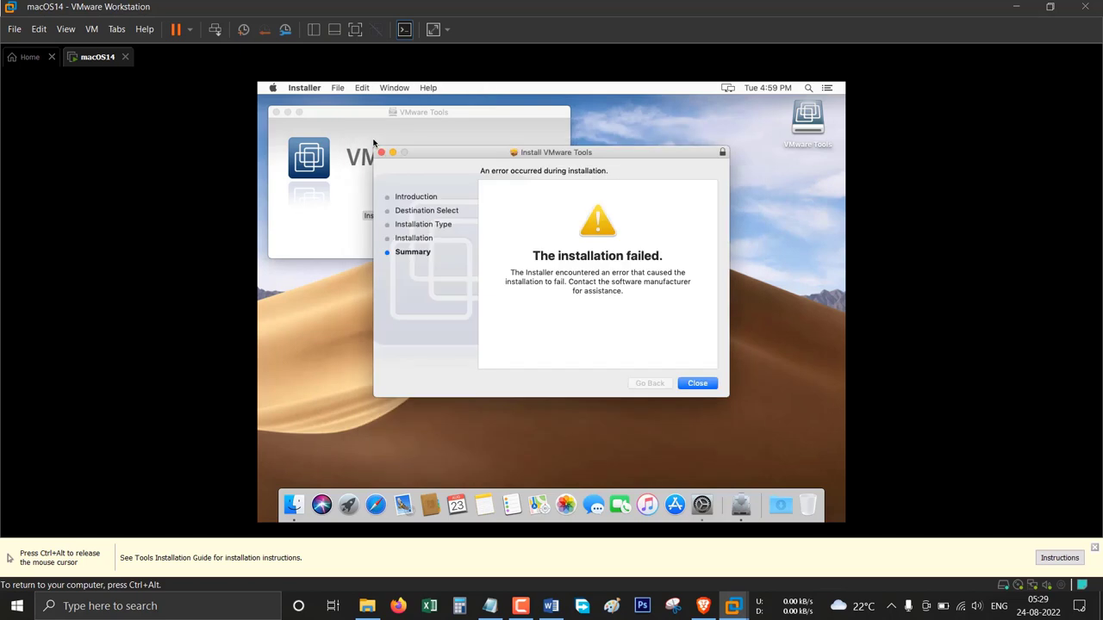
# Step: Rerun the standard VMware Tools installation from a fresh installer, authorizing it with the account password, and restart macOS to finish
pyautogui.click(695, 384)
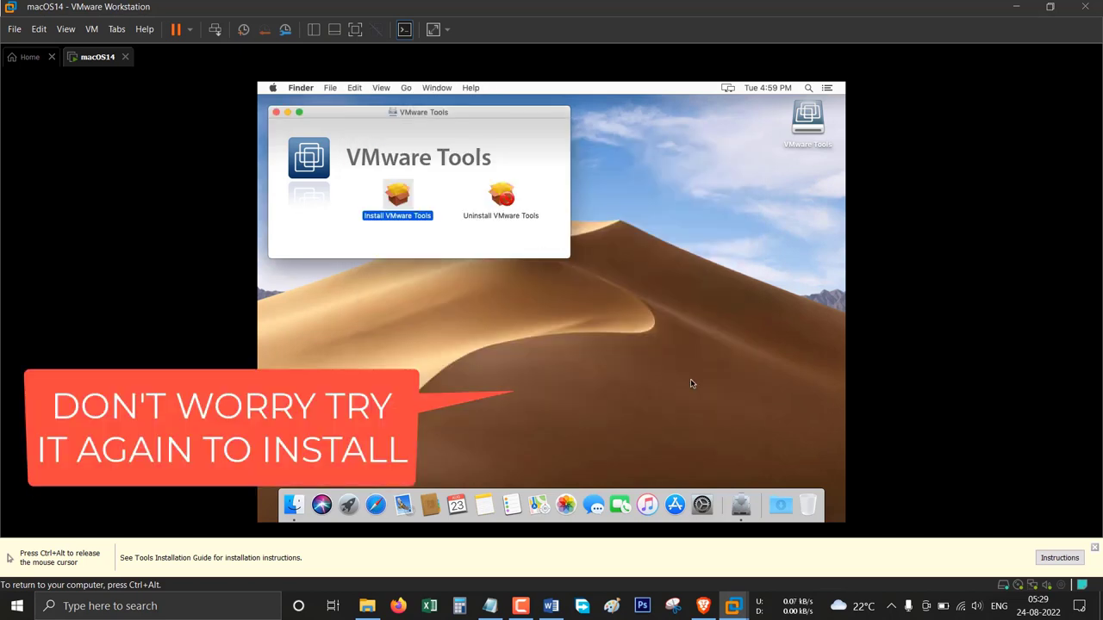
pyautogui.doubleClick(401, 200)
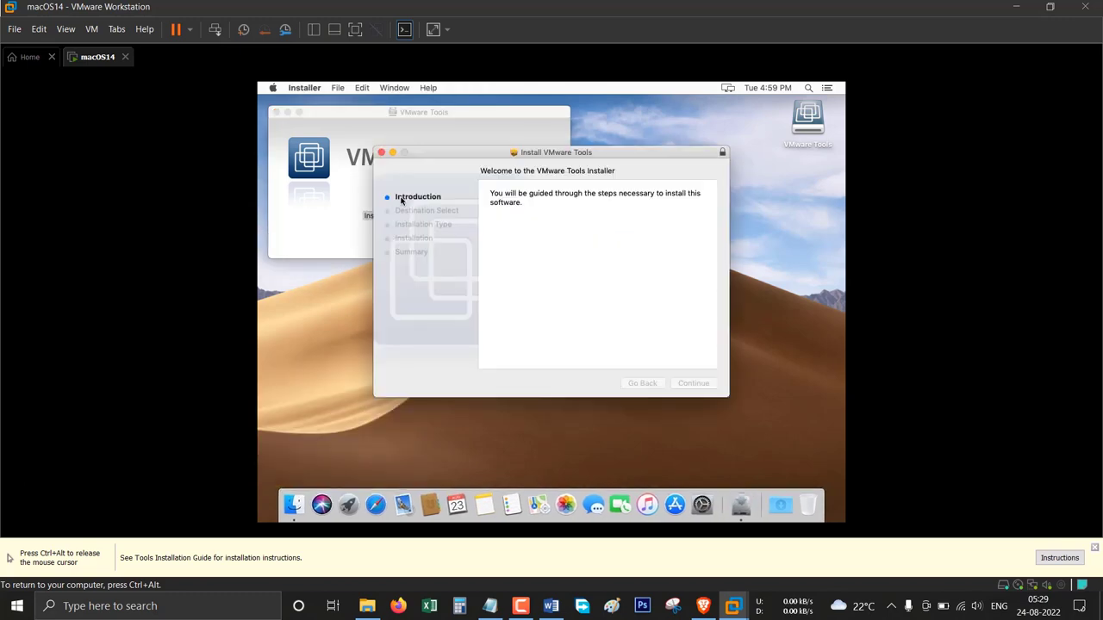
pyautogui.click(694, 384)
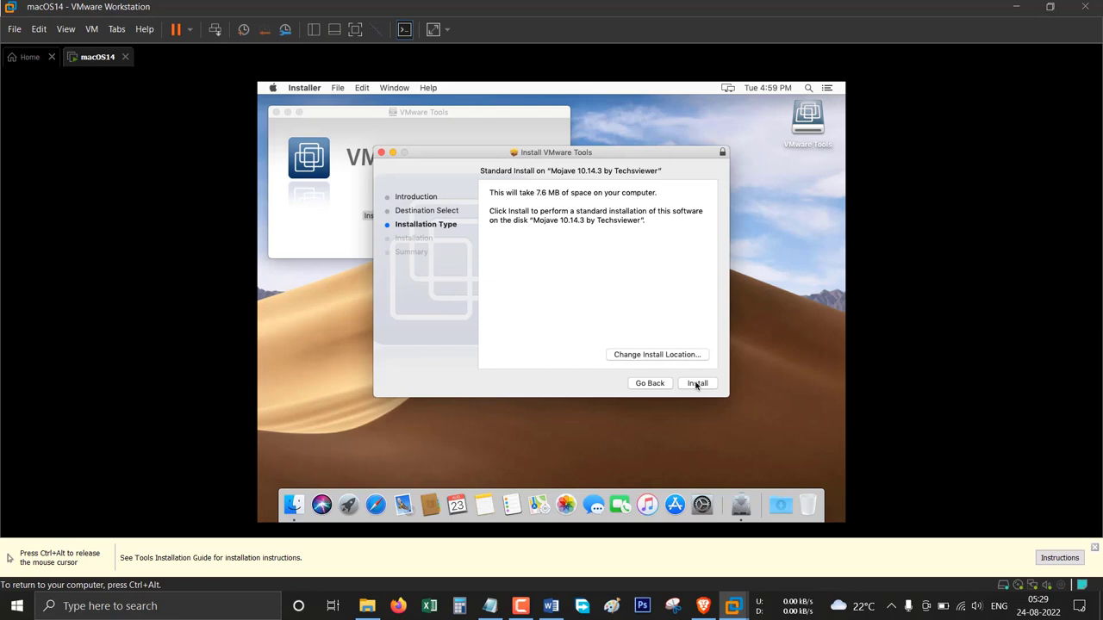
pyautogui.click(696, 384)
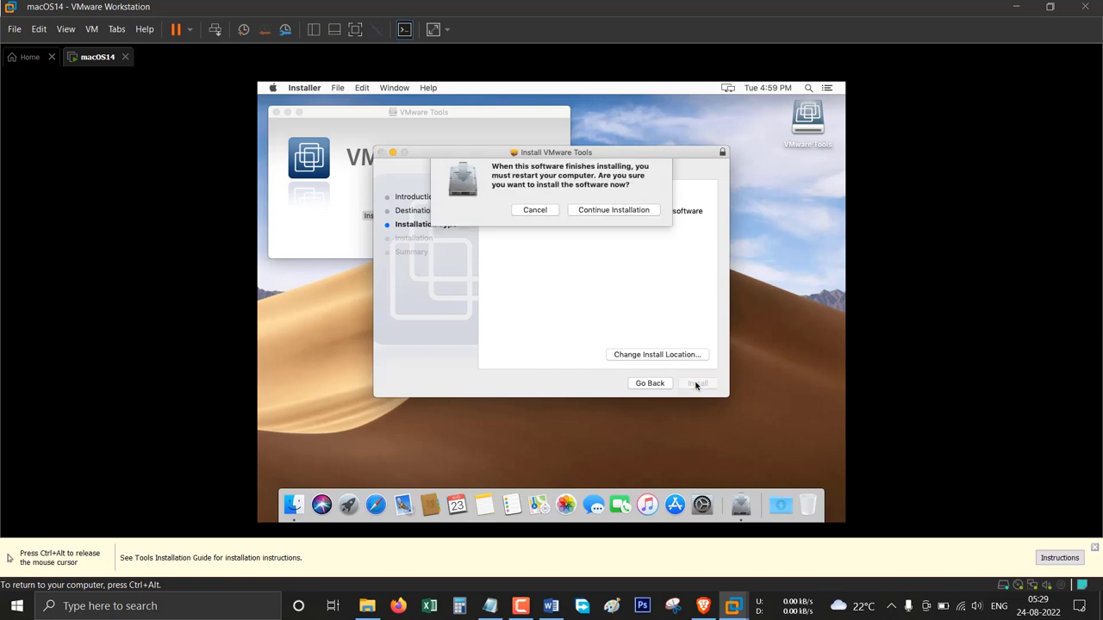
pyautogui.click(592, 215)
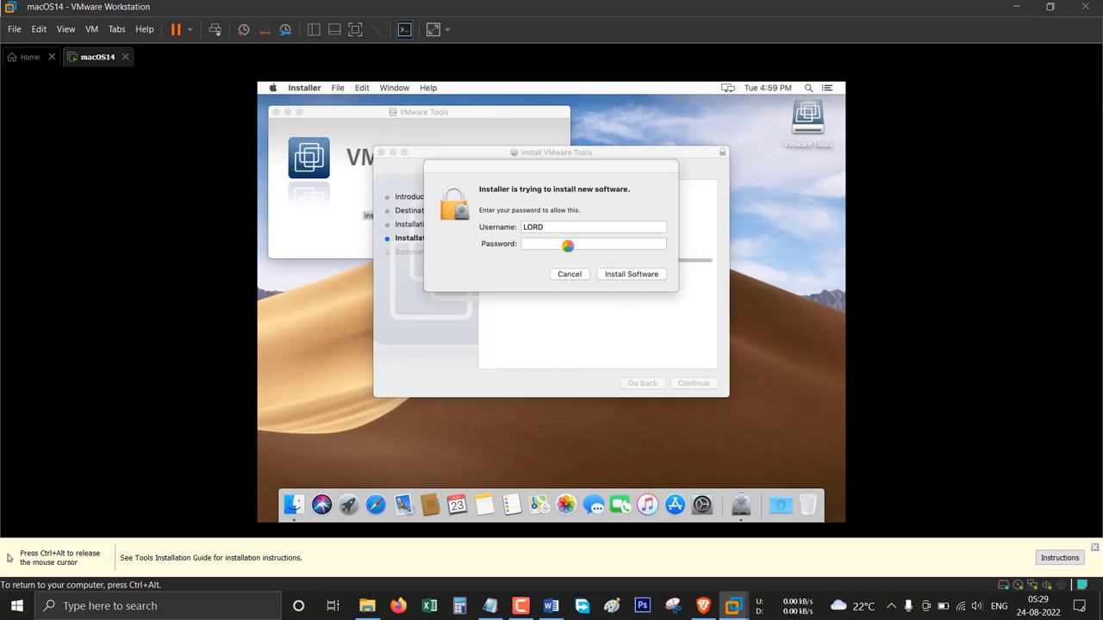
pyautogui.write('•••')
pyautogui.click(621, 276)
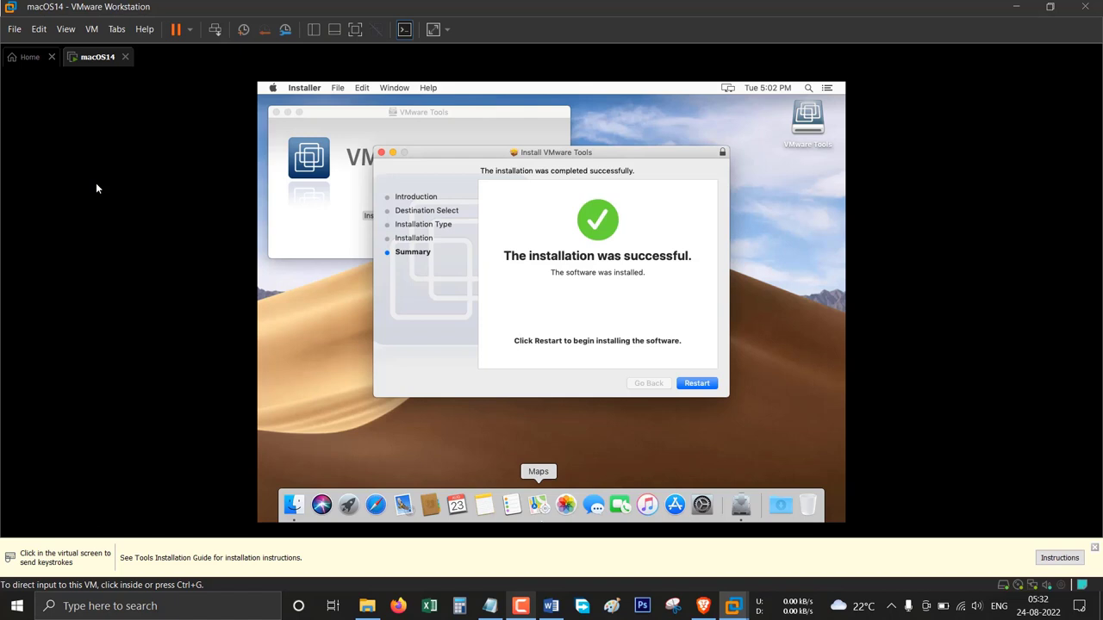
pyautogui.click(697, 387)
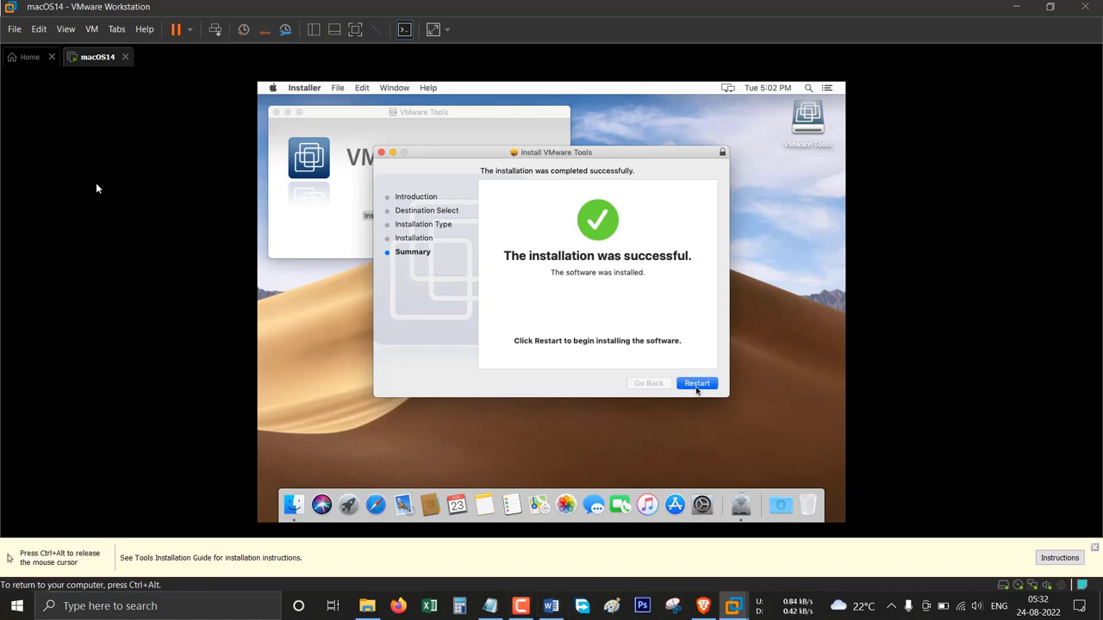